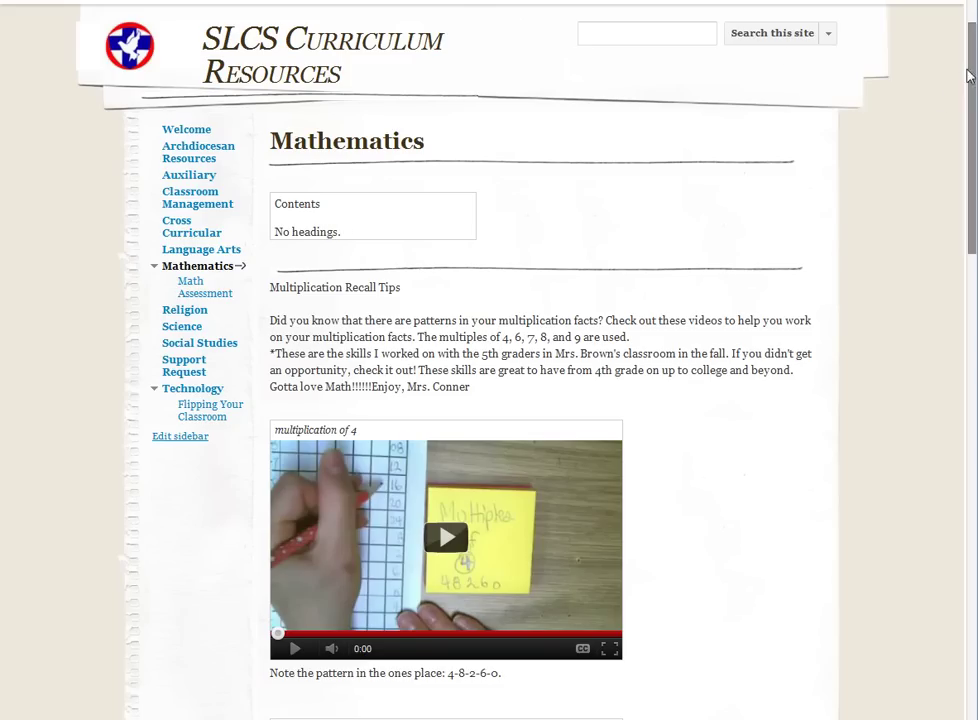
# Open the Mathematics page for editing and delete its existing table of contents box
pyautogui.scroll(1, 965, 65)
pyautogui.click(688, 53)
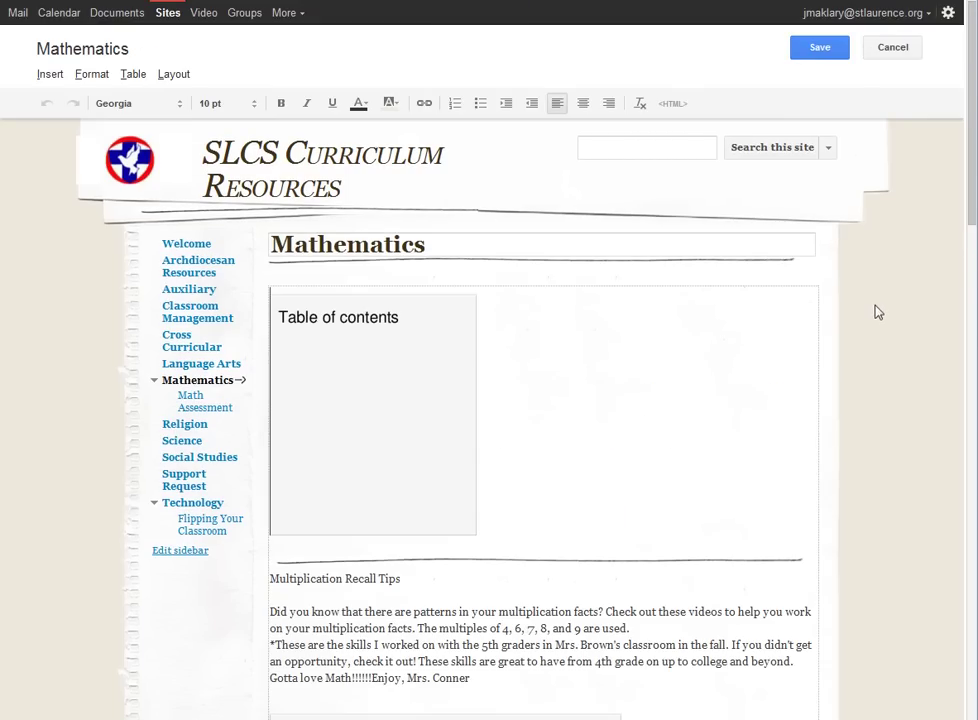
pyautogui.scroll(-1, 875, 312)
pyautogui.click(439, 286)
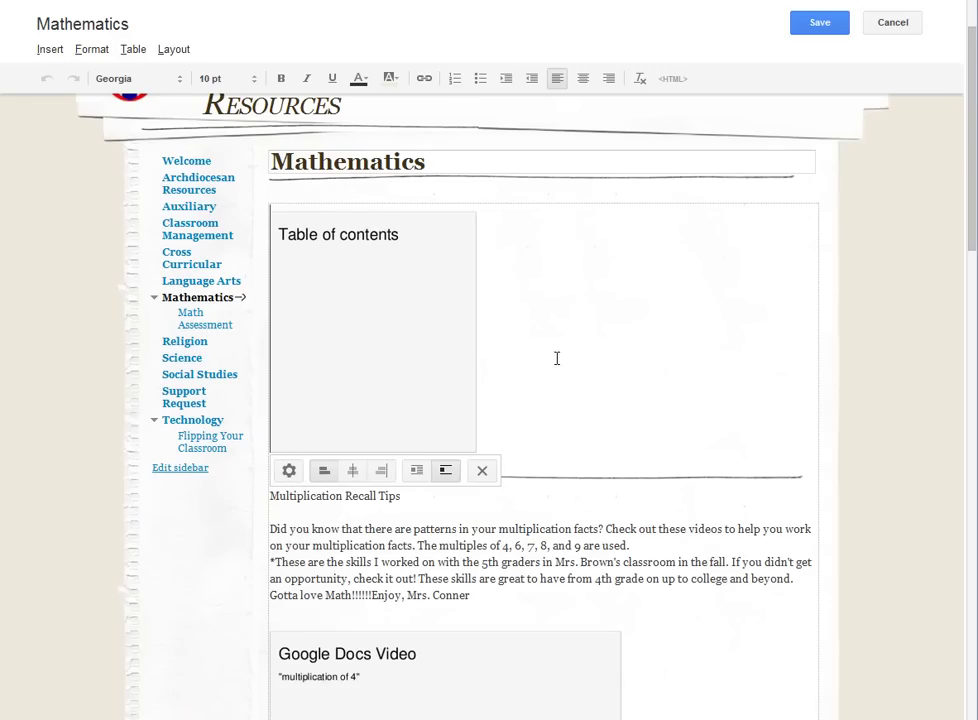
pyautogui.click(483, 472)
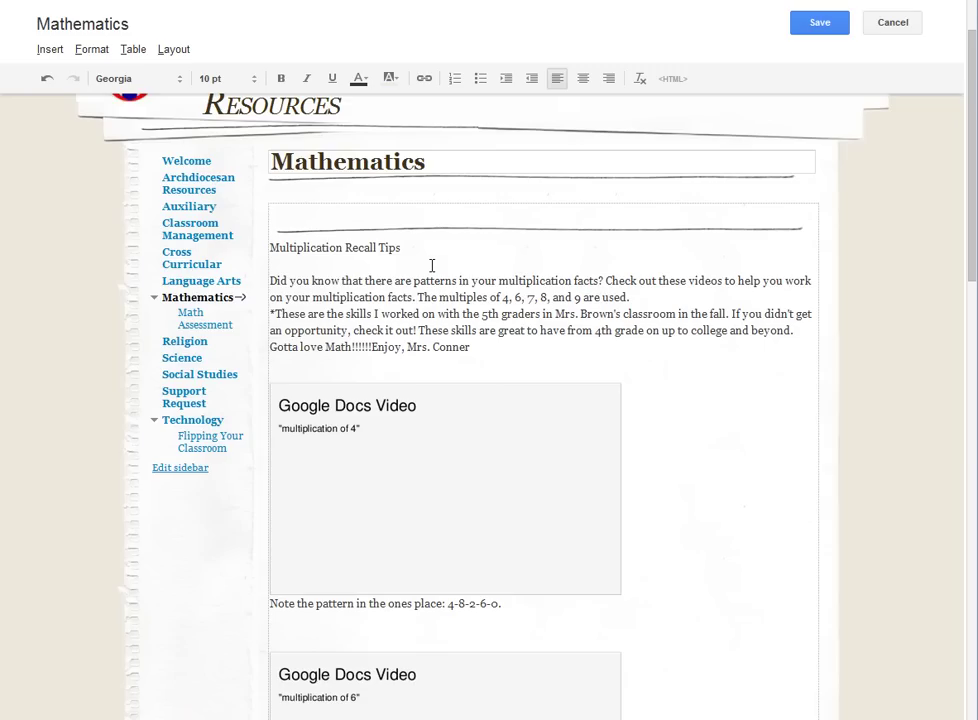
# Insert a new 250 px table of contents that shows all heading levels
pyautogui.click(40, 52)
pyautogui.click(128, 160)
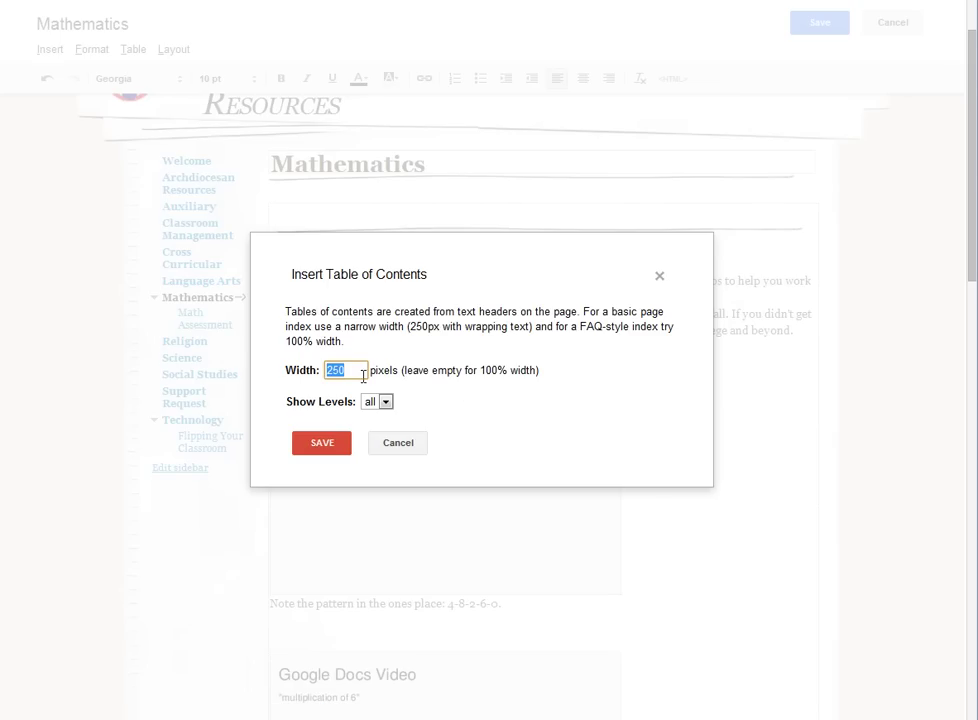
pyautogui.click(386, 404)
pyautogui.click(386, 406)
pyautogui.click(323, 444)
pyautogui.click(593, 339)
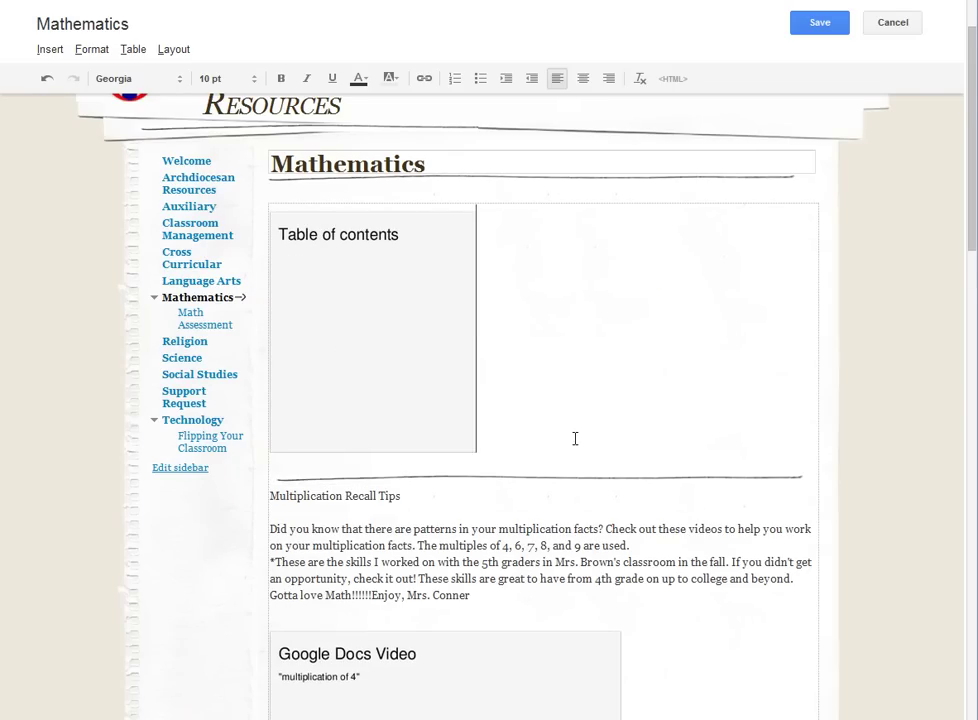
pyautogui.scroll(-1, 575, 438)
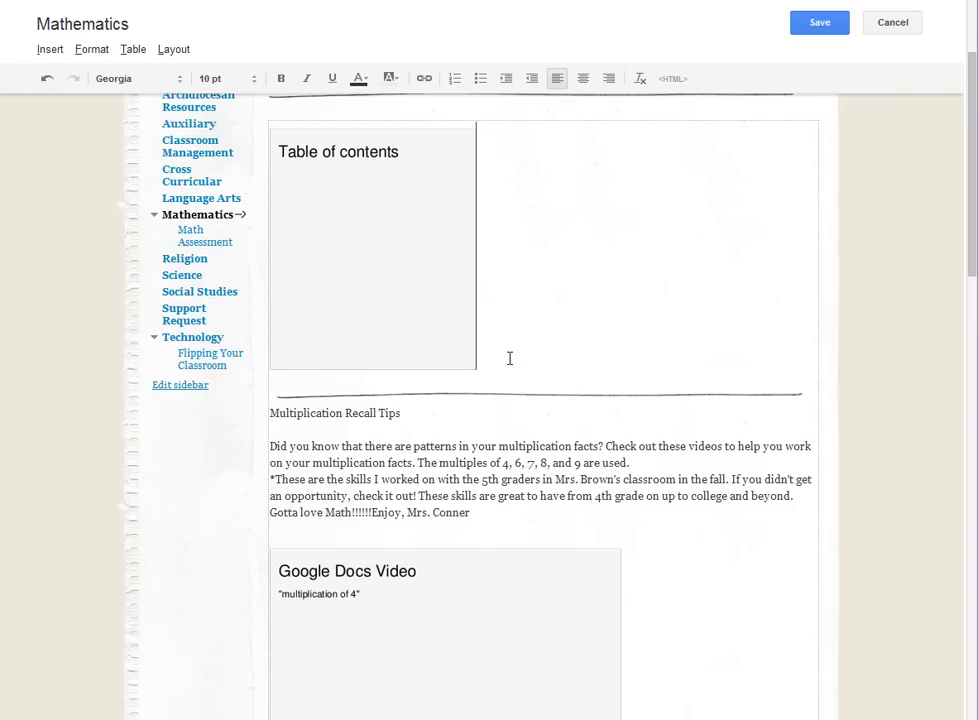
pyautogui.click(88, 50)
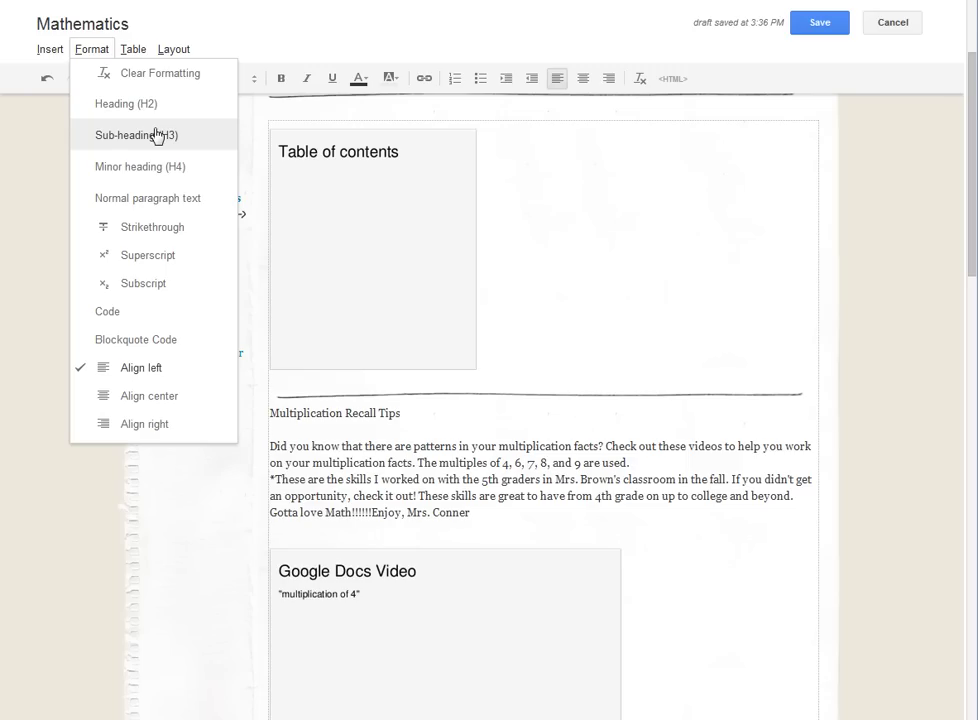
pyautogui.click(448, 452)
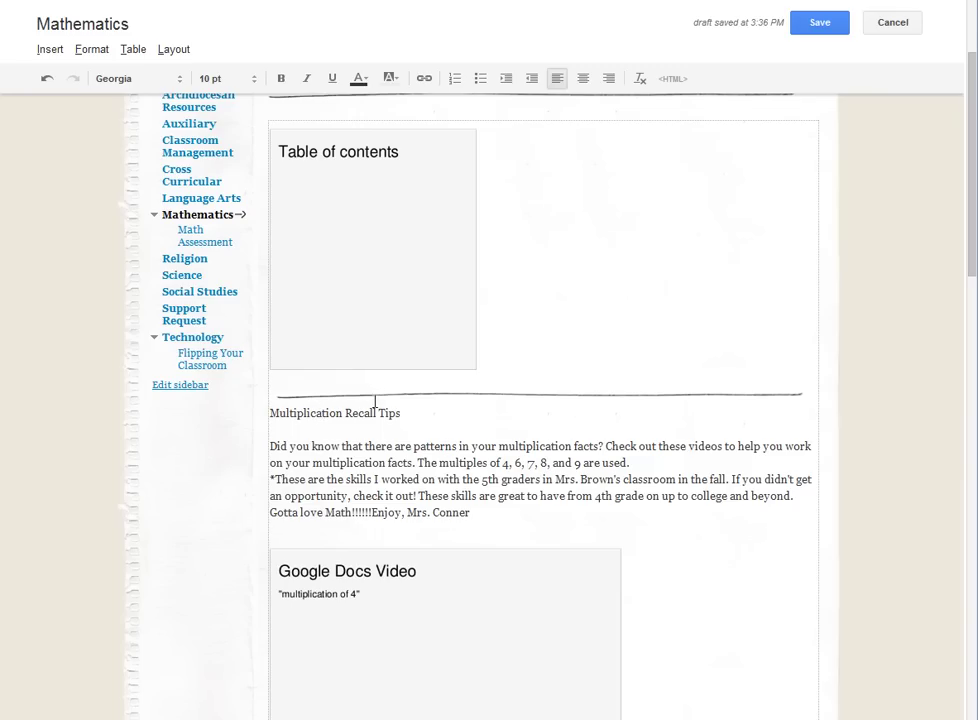
# Format 'Multiplication Recall Tips' as an H2 heading and delete the empty line below it
pyautogui.click(78, 52)
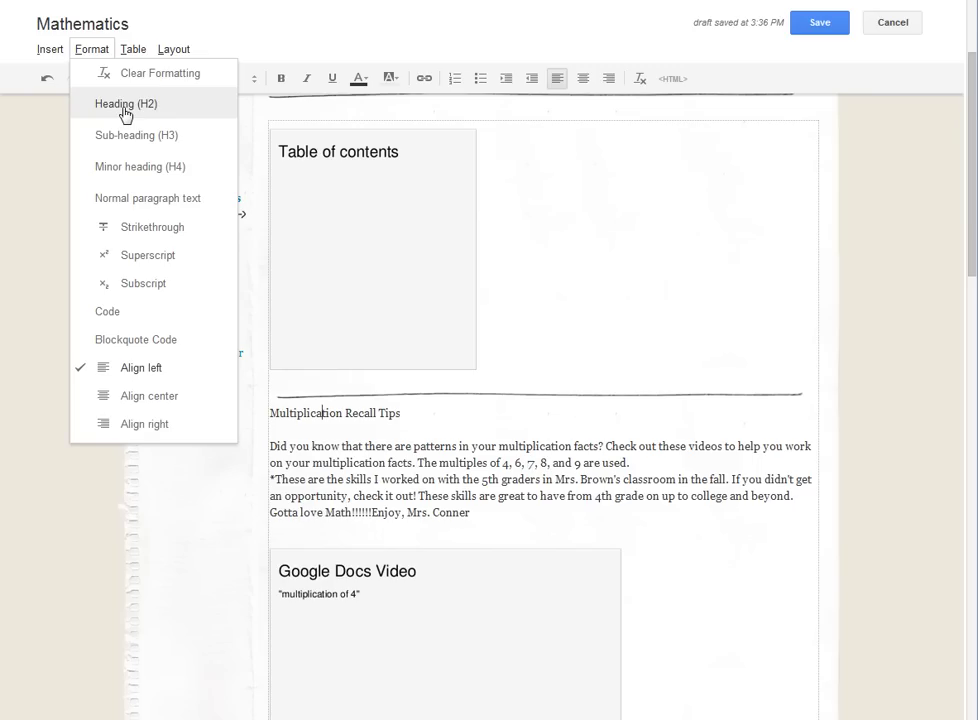
pyautogui.click(125, 112)
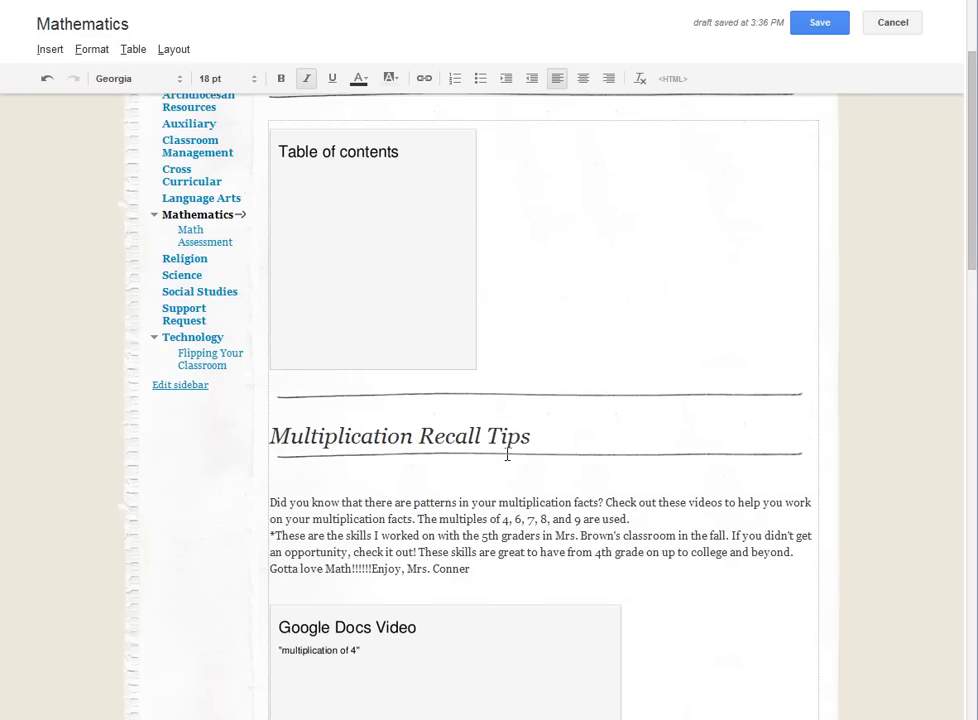
pyautogui.scroll(-2, 452, 364)
pyautogui.click(295, 230)
pyautogui.press('Delete')
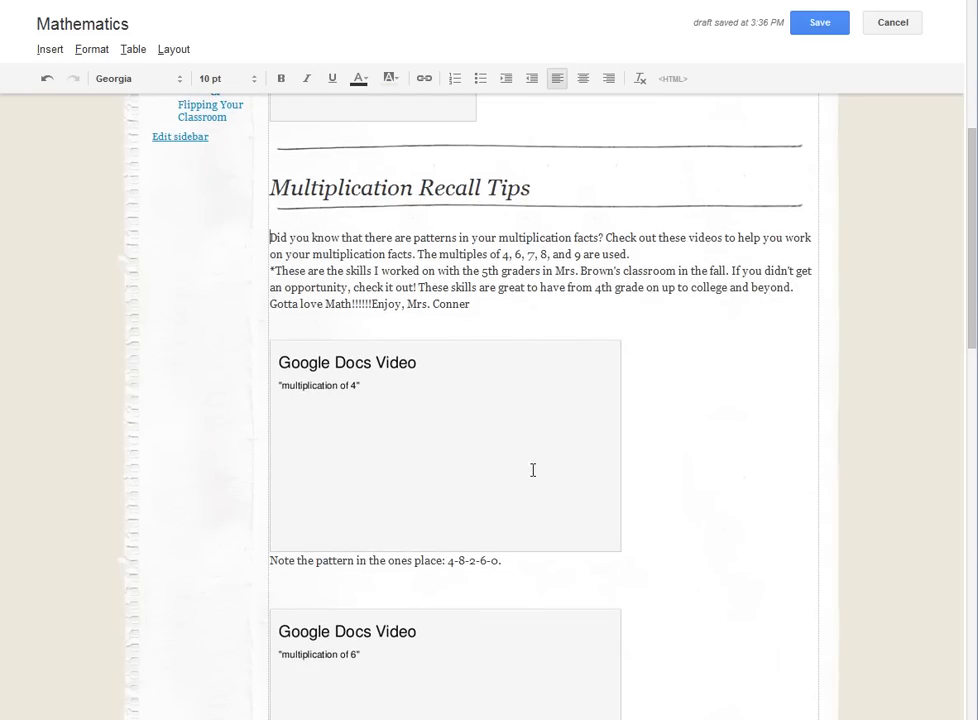
pyautogui.scroll(3, 897, 312)
# Save the Mathematics page, then reopen it in the page editor
pyautogui.click(816, 24)
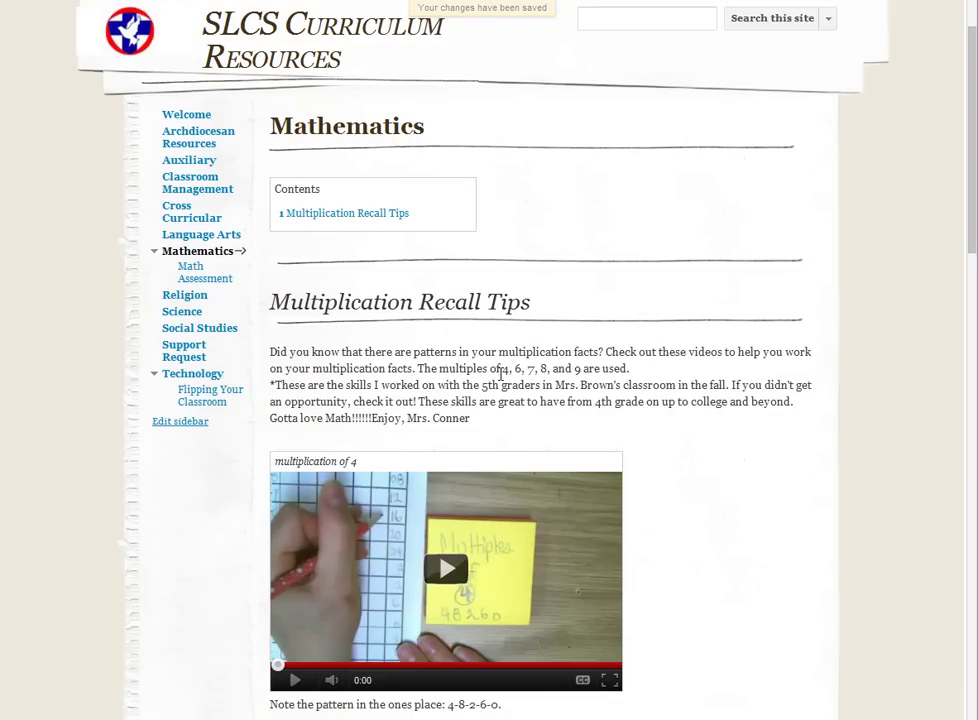
pyautogui.scroll(1, 800, 100)
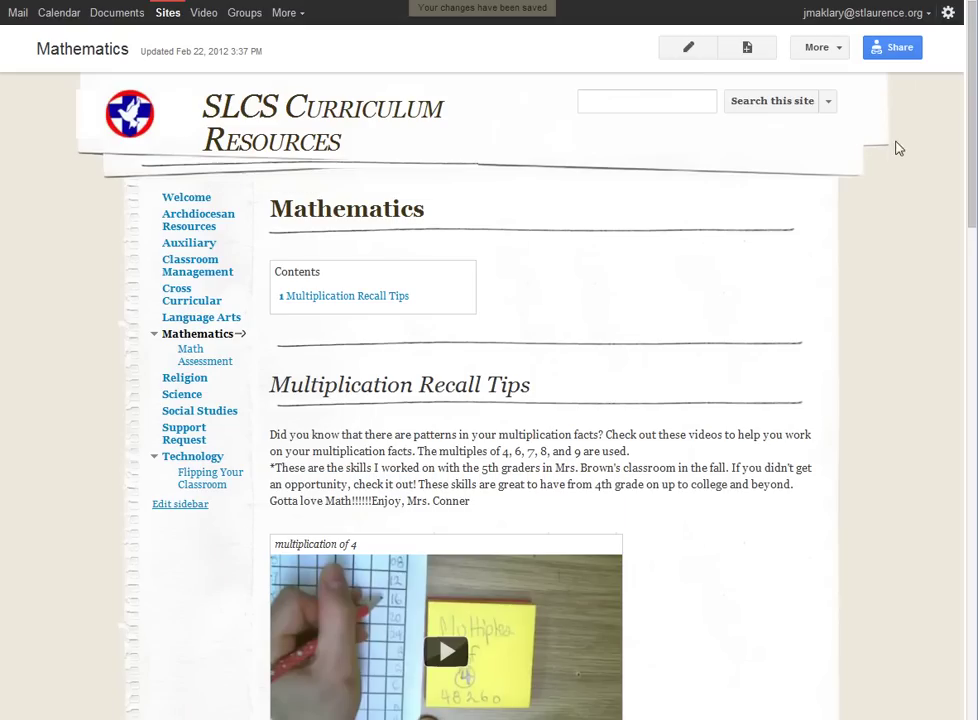
pyautogui.click(699, 55)
pyautogui.scroll(-3, 478, 389)
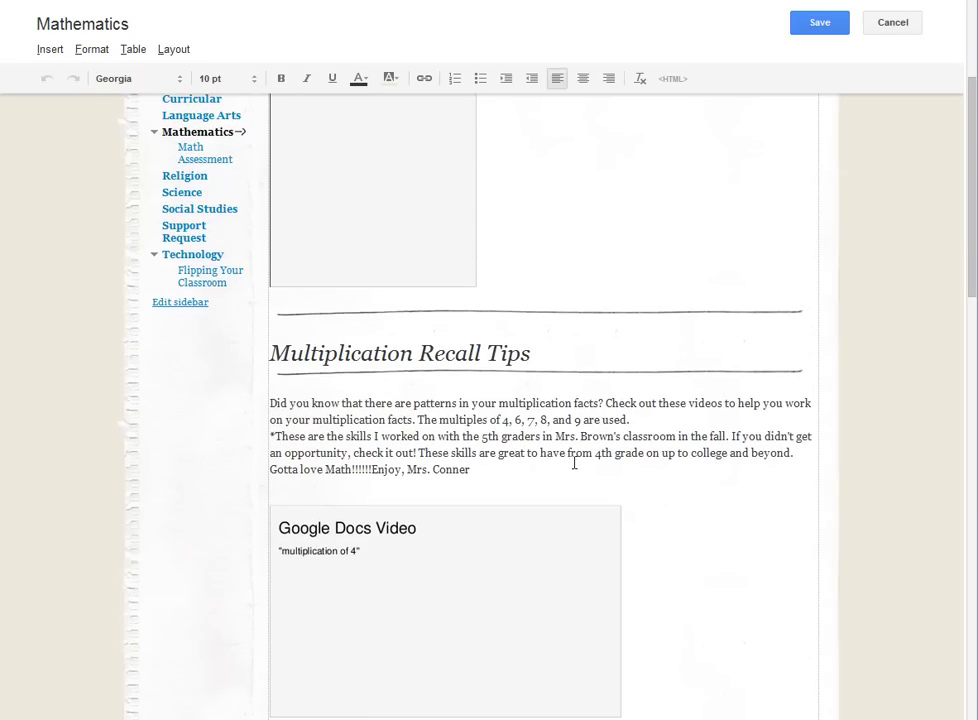
# Type the labels 'Multiplication of 4', 'Multiplication of 6' and 'Multiplication of 8' above their videos
pyautogui.click(529, 474)
pyautogui.press('Return')
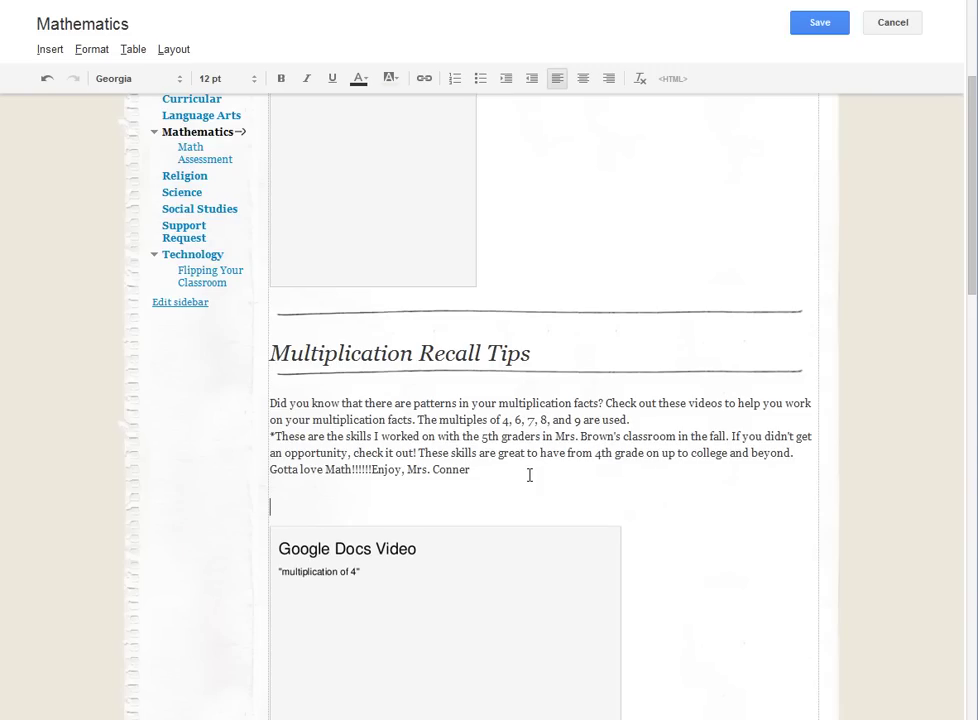
pyautogui.write('Multiplication of 4')
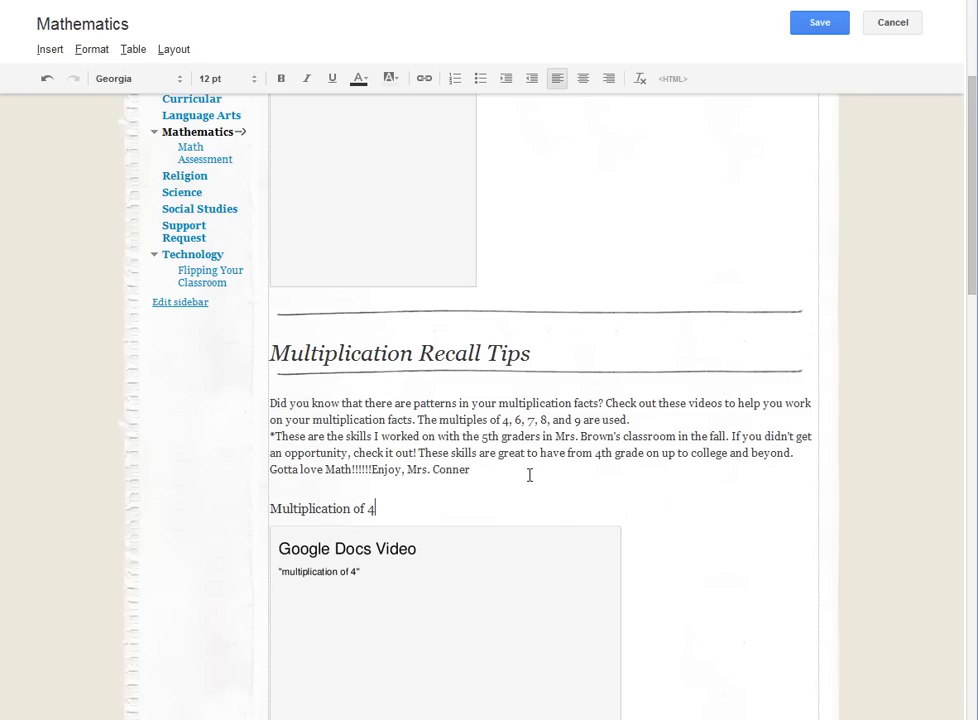
pyautogui.scroll(-3, 529, 475)
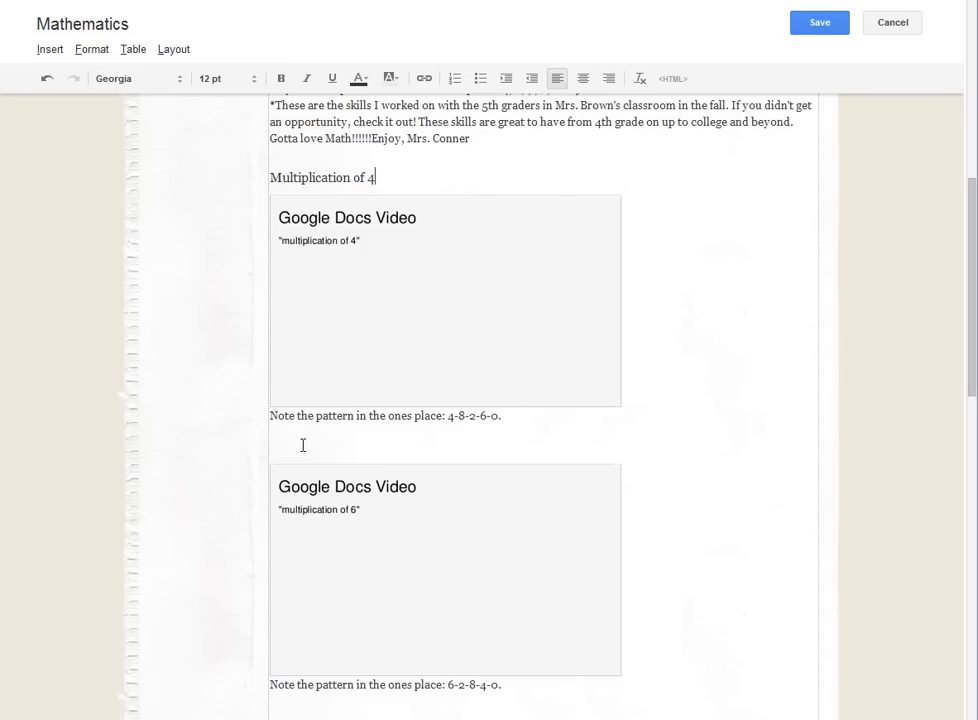
pyautogui.click(303, 445)
pyautogui.write('Multiplication of 6')
pyautogui.scroll(-3, 380, 450)
pyautogui.click(310, 381)
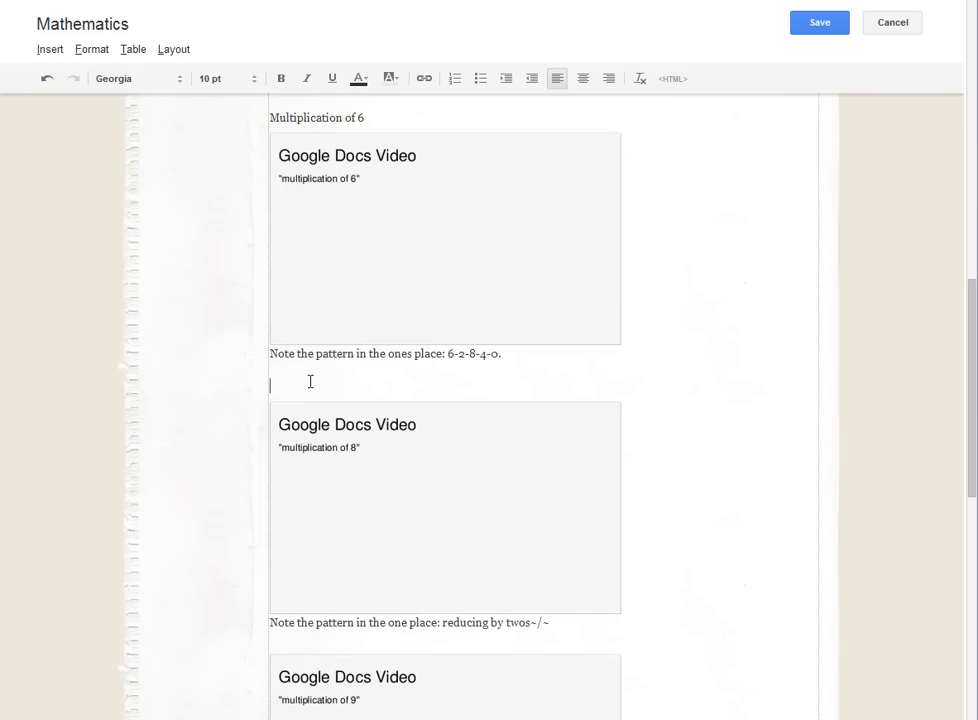
pyautogui.write('Multiplication of 8')
pyautogui.click(297, 386)
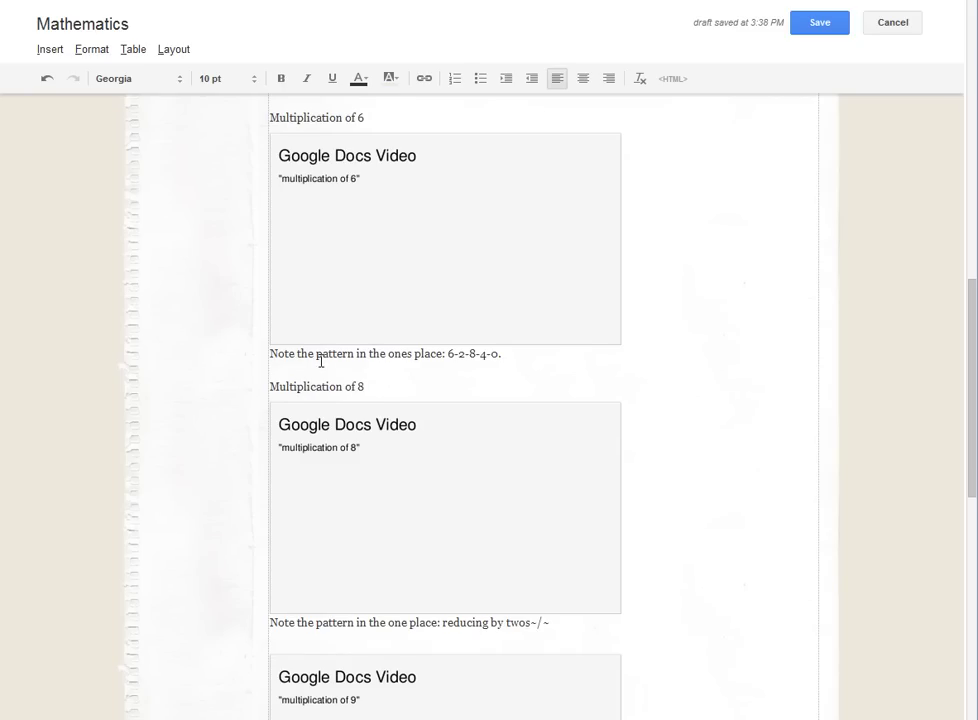
pyautogui.scroll(4, 321, 362)
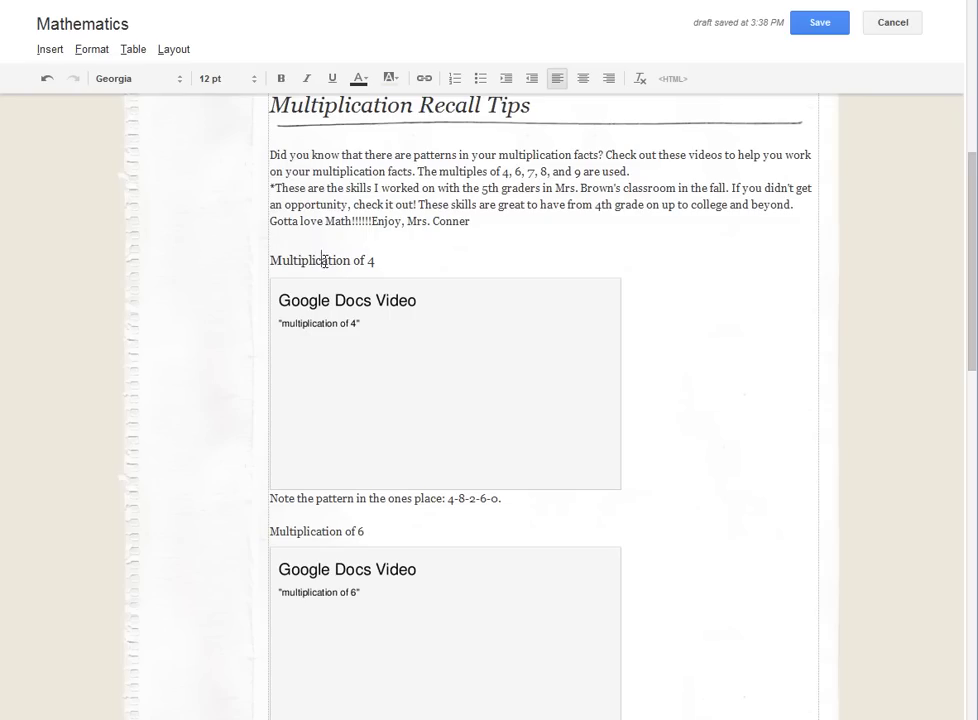
# Format the Multiplication of 4, 6 and 8 labels as H3 sub-headings
pyautogui.click(92, 54)
pyautogui.click(116, 135)
pyautogui.scroll(-3, 620, 493)
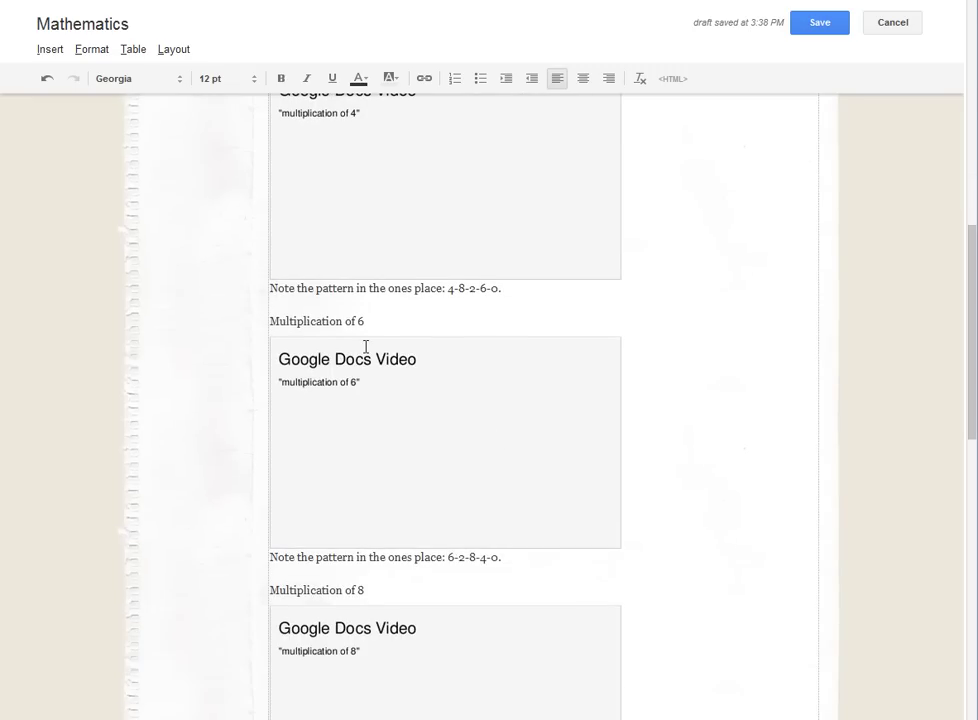
pyautogui.click(88, 50)
pyautogui.click(127, 139)
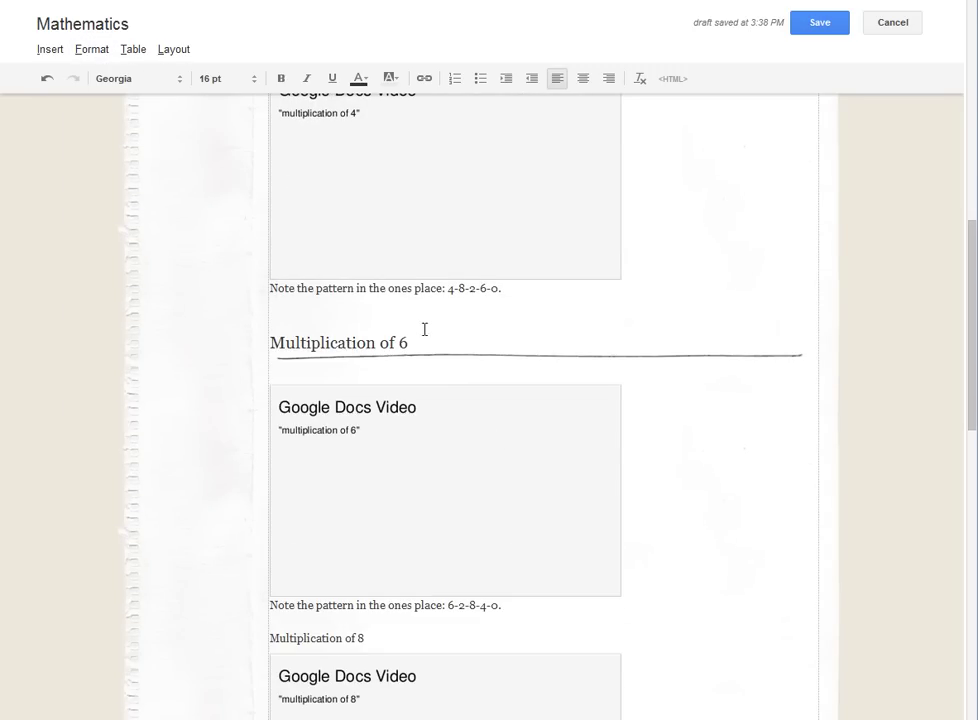
pyautogui.scroll(-1, 519, 426)
pyautogui.scroll(-1, 519, 426)
pyautogui.click(273, 471)
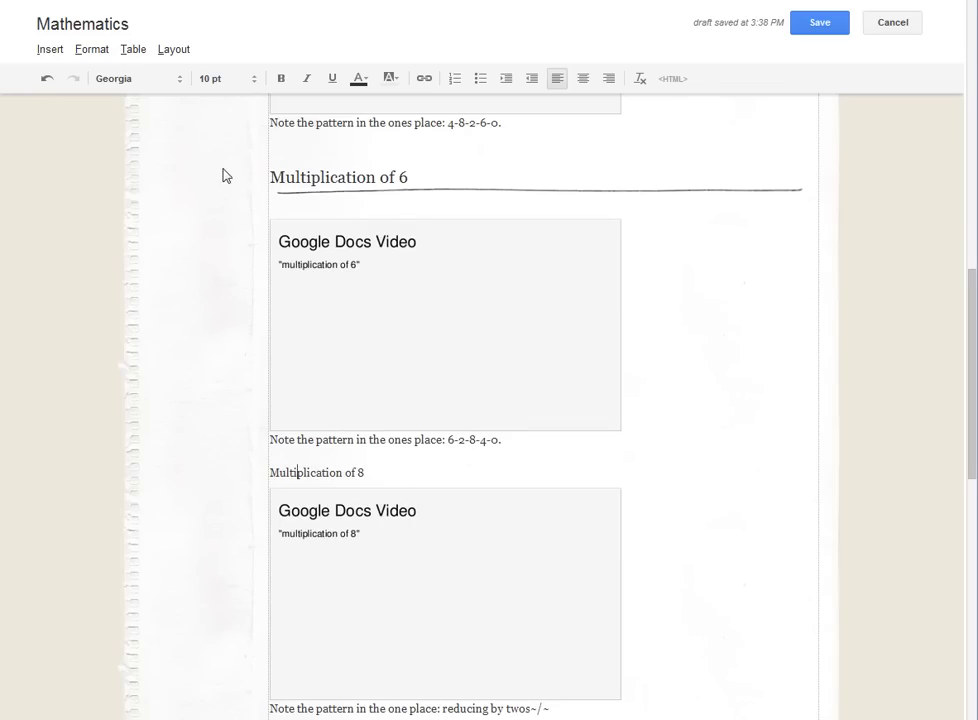
pyautogui.click(100, 52)
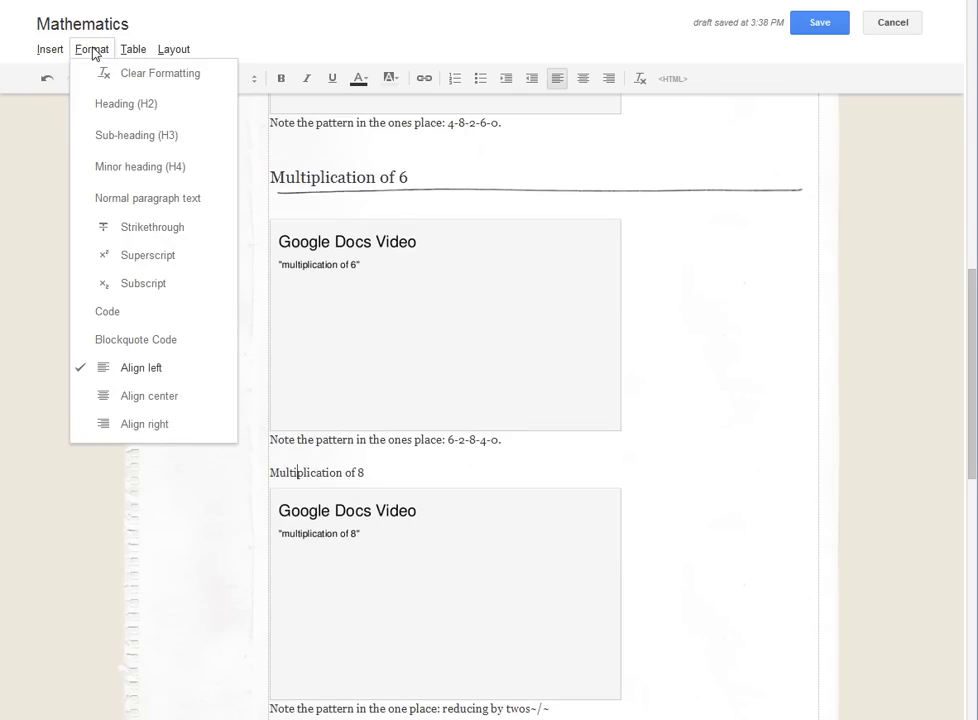
pyautogui.click(157, 138)
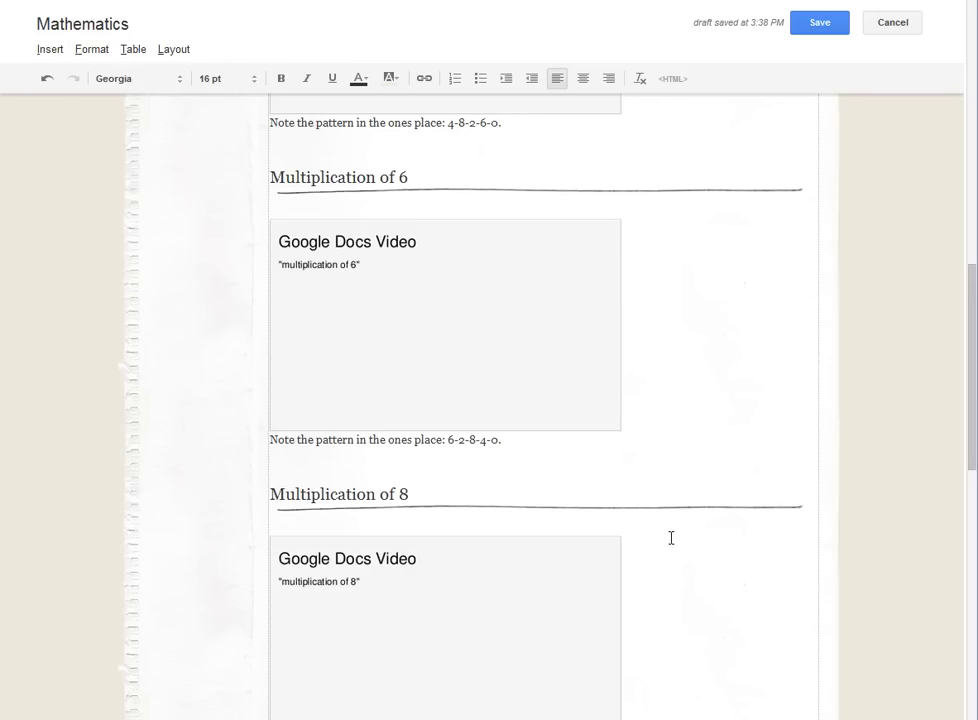